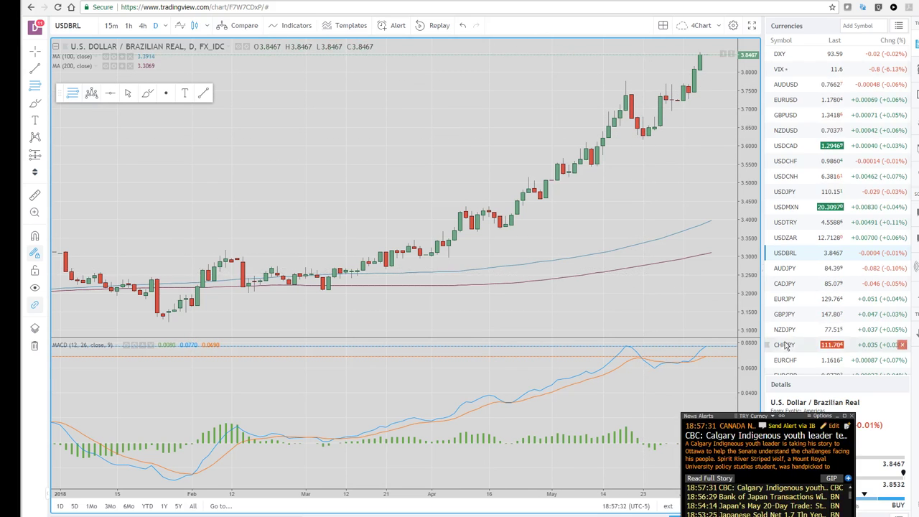
Dismiss the News Alerts pop-up covering the USDBRL daily chart
{"action": "left_click", "coordinate": [852, 416]}
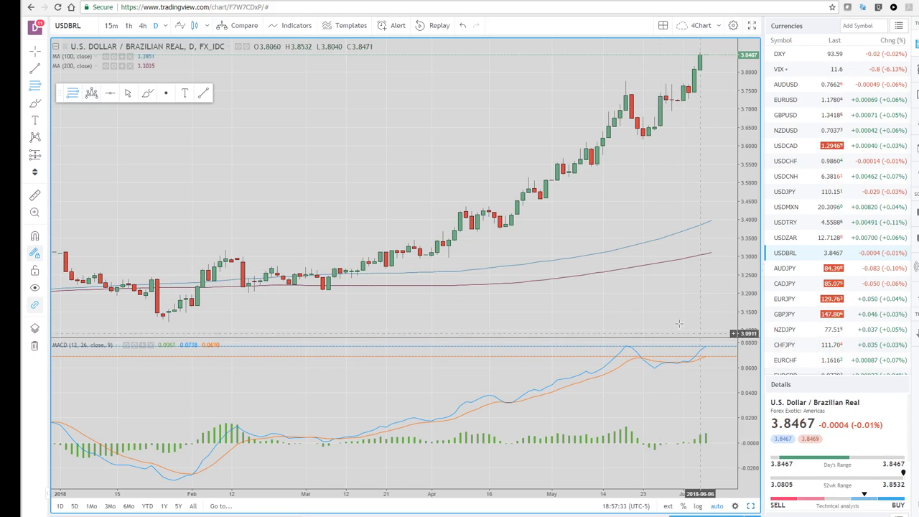
Show USDBRL on the weekly interval, zoomed out to reveal 2013–2018 price history
{"action": "left_click", "coordinate": [750, 506]}
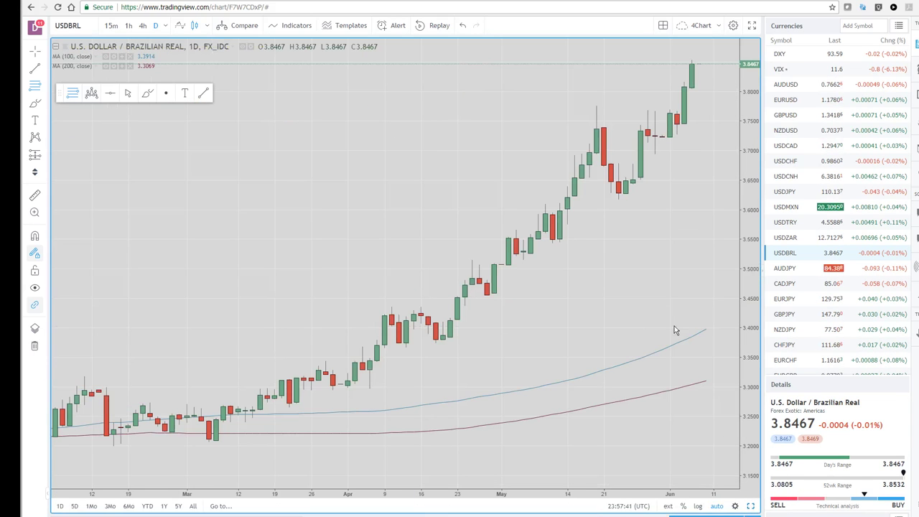
{"action": "scroll", "coordinate": [623, 391], "scroll_direction": "down", "scroll_amount": 6}
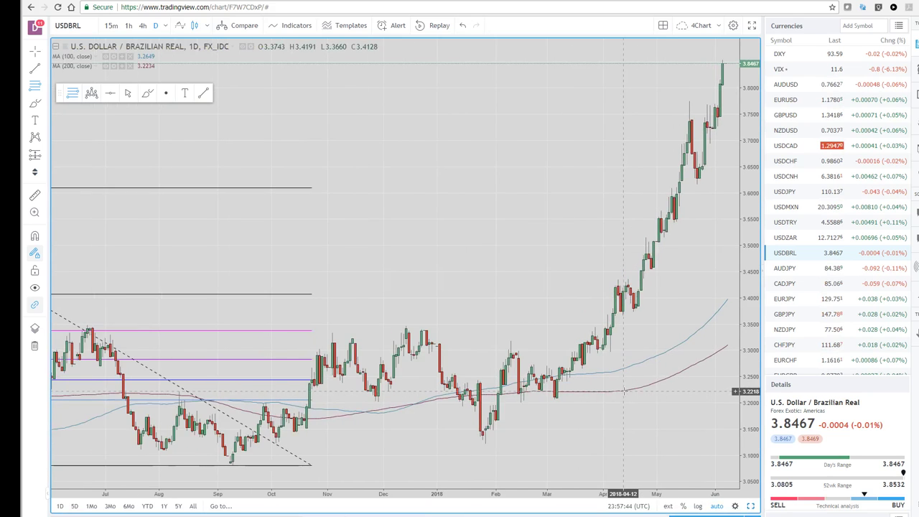
{"action": "scroll", "coordinate": [623, 392], "scroll_direction": "down", "scroll_amount": 1}
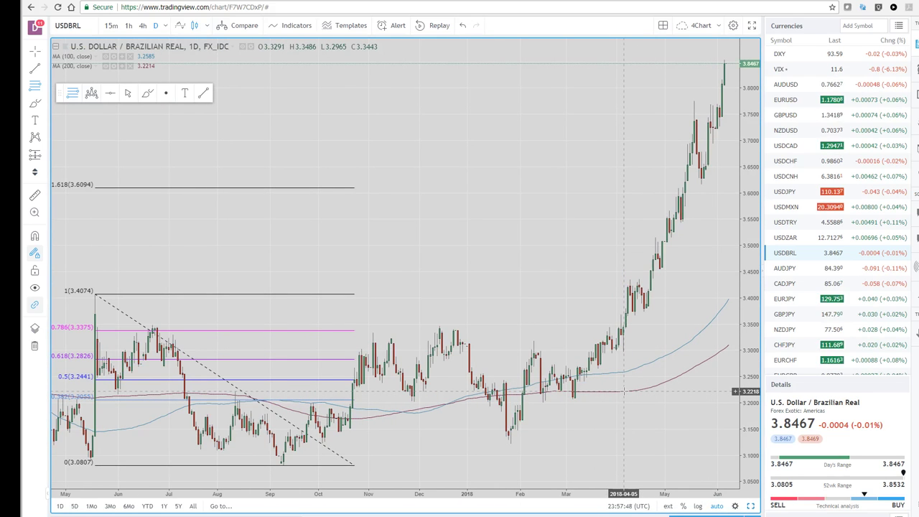
{"action": "key", "text": "w"}
{"action": "key", "text": "Return"}
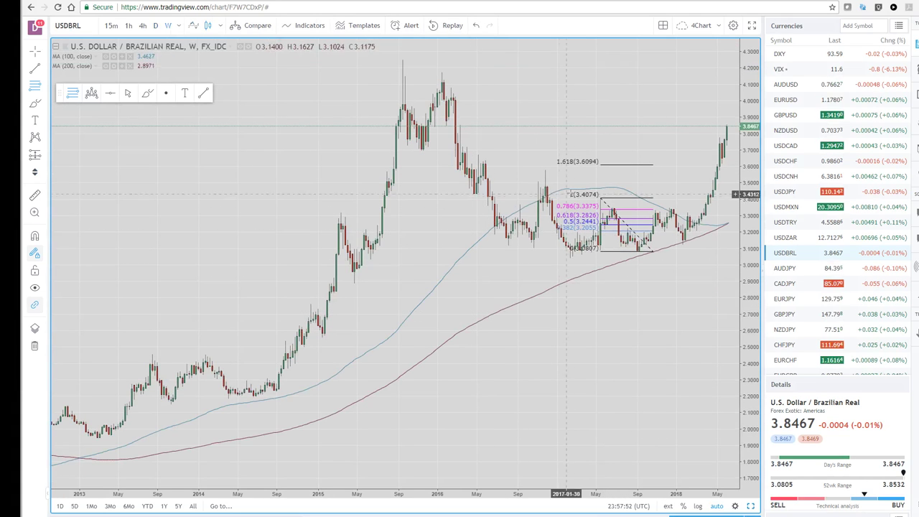
Delete the old Fibonacci retracement from the weekly USDBRL chart
{"action": "right_click", "coordinate": [612, 170]}
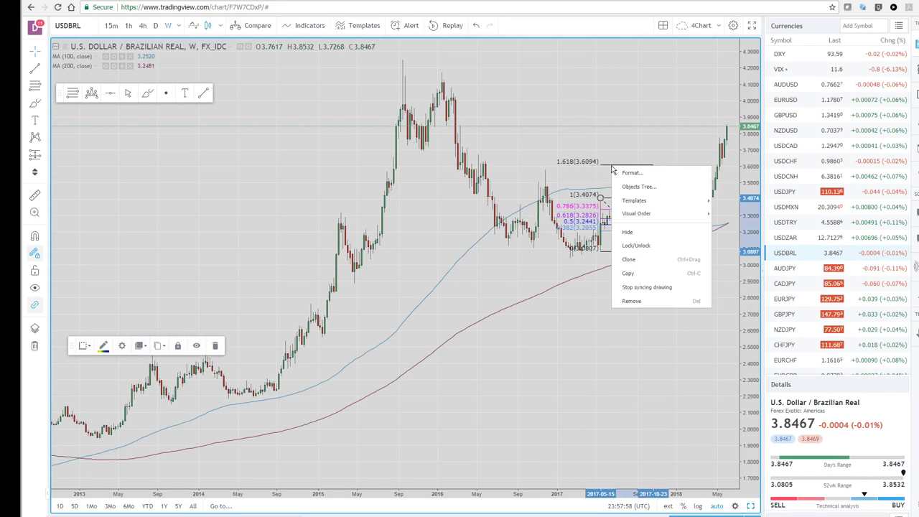
{"action": "left_click", "coordinate": [216, 346]}
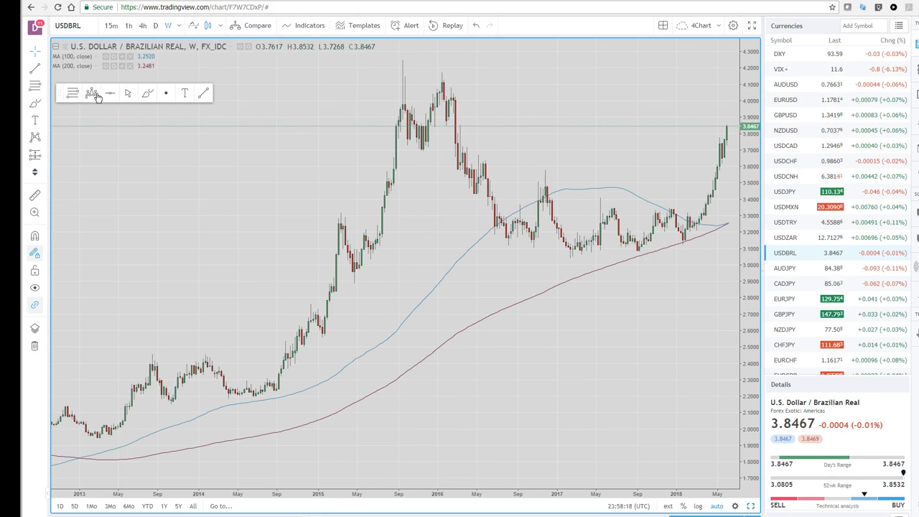
{"action": "left_click", "coordinate": [72, 93]}
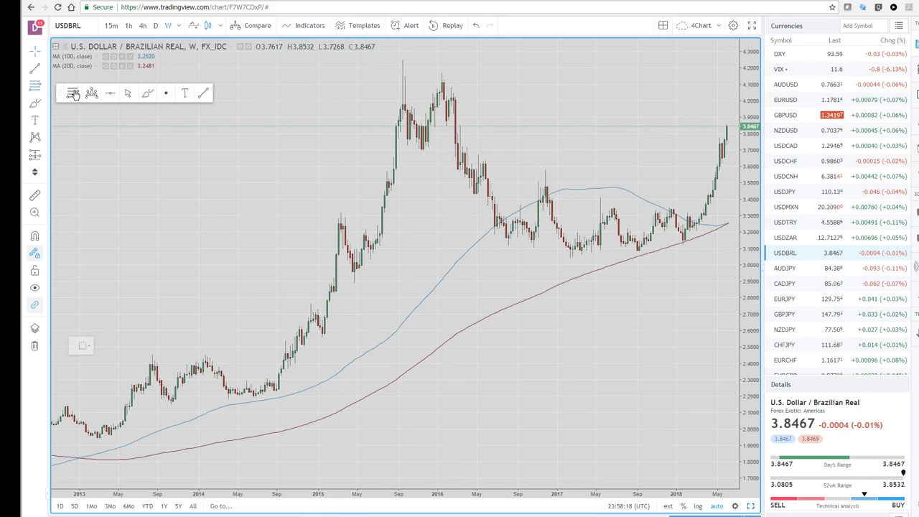
Draw a Fibonacci retracement from the 4.2479 2015 high to the 3.0432 2016 low
{"action": "left_click", "coordinate": [403, 59]}
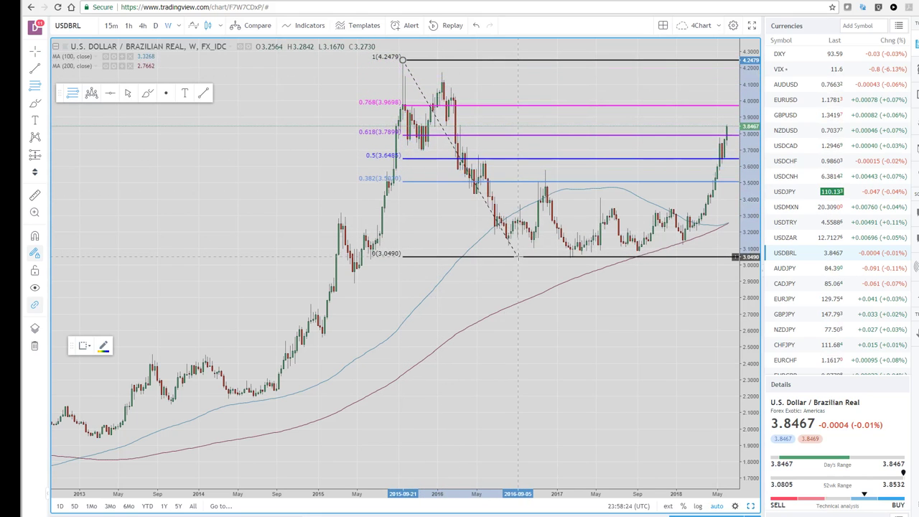
{"action": "left_click", "coordinate": [520, 257]}
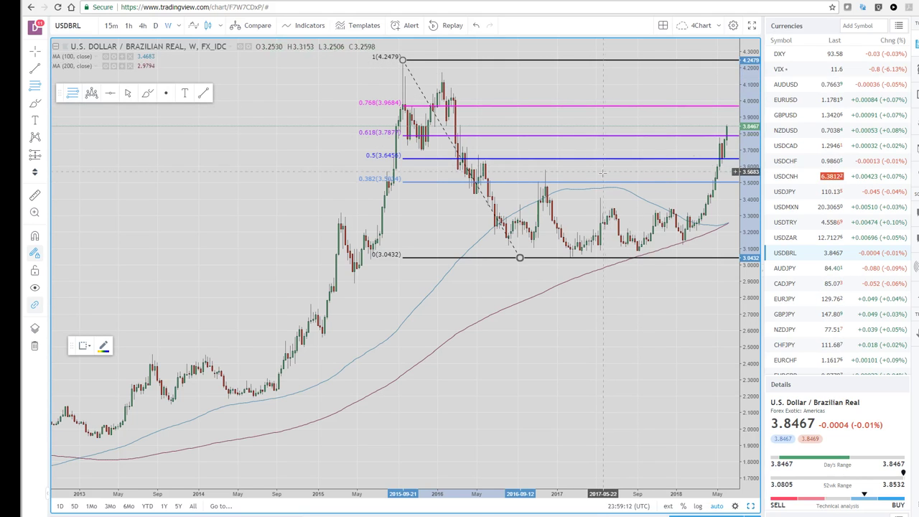
{"action": "scroll", "coordinate": [596, 187], "scroll_direction": "up", "scroll_amount": 2}
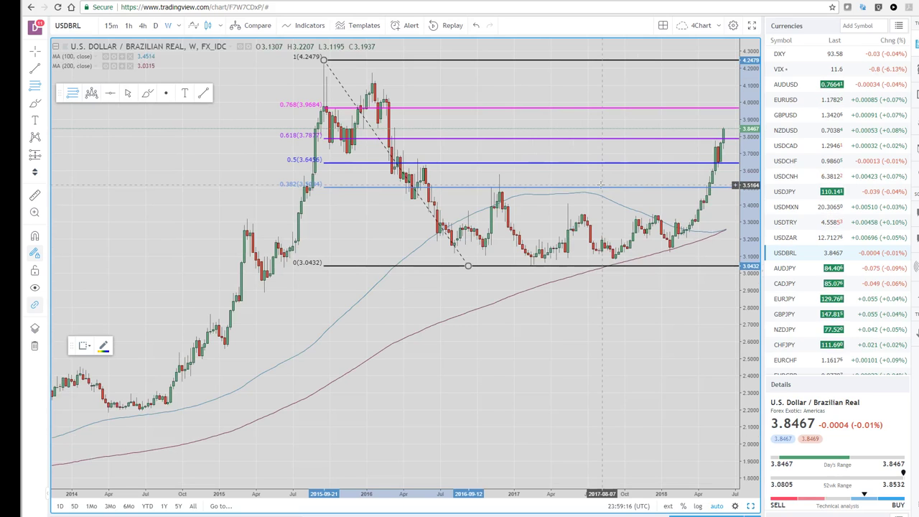
Load the weekly NASDAQ 100 (NDX) chart from the Macro watchlist
{"action": "left_click", "coordinate": [899, 29]}
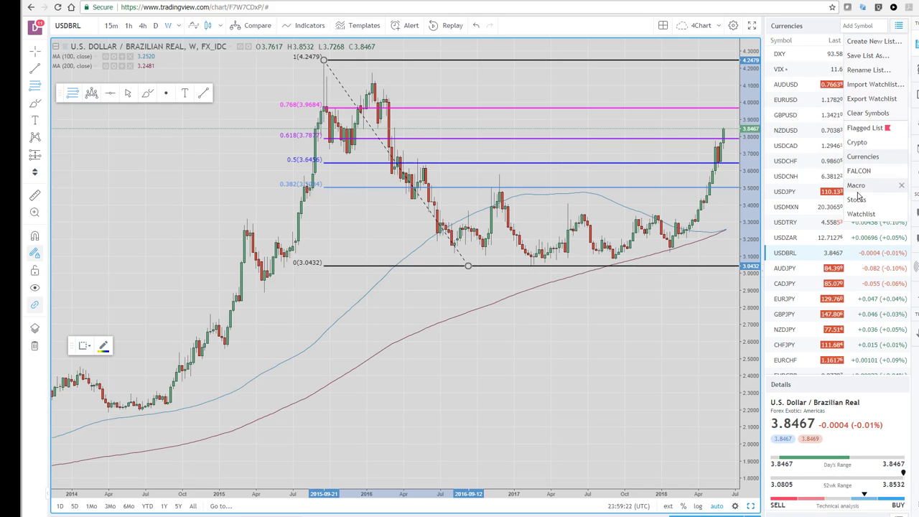
{"action": "left_click", "coordinate": [857, 186]}
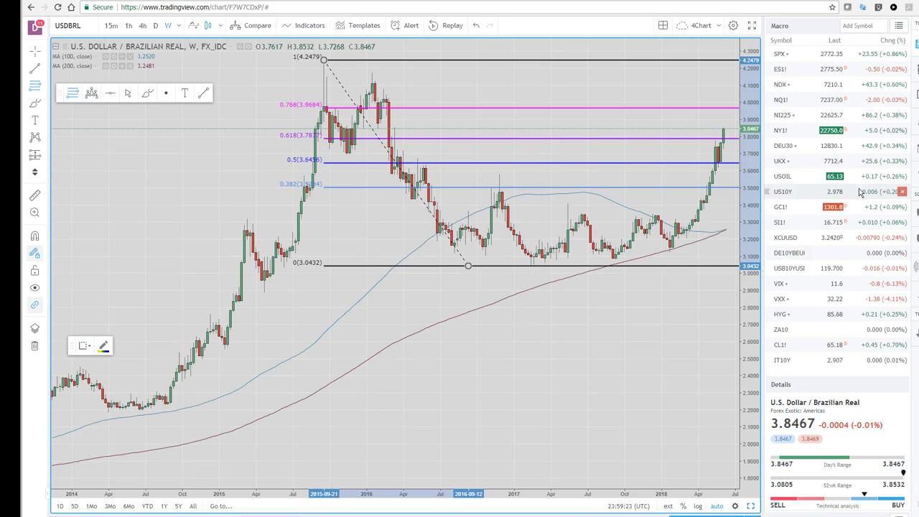
{"action": "left_click", "coordinate": [782, 85]}
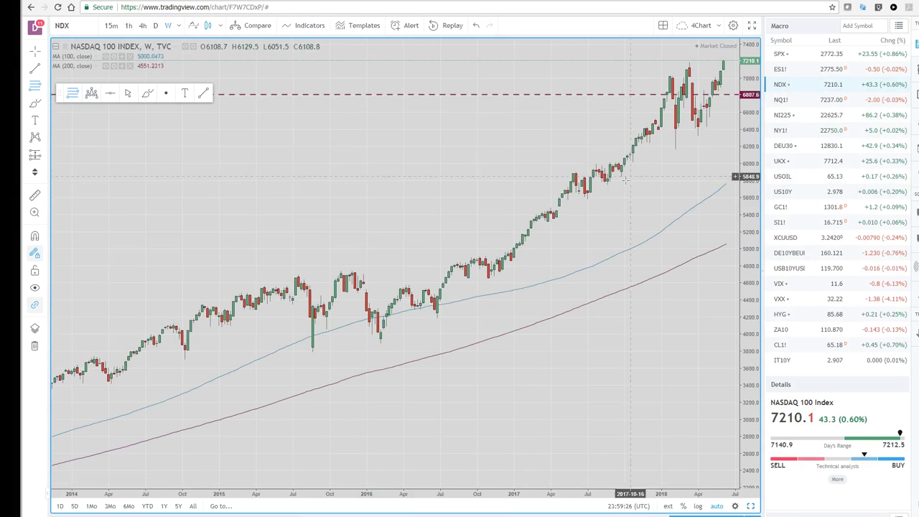
{"action": "scroll", "coordinate": [545, 232], "scroll_direction": "up", "scroll_amount": 2}
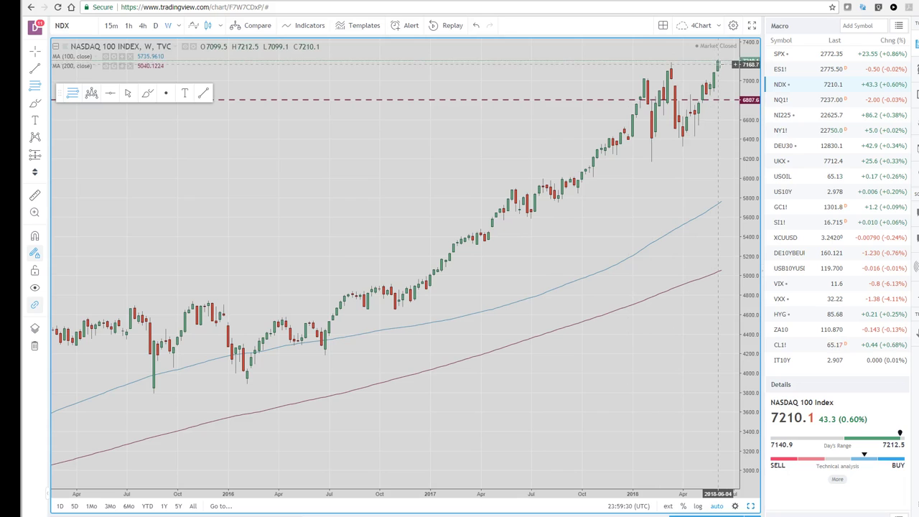
{"action": "scroll", "coordinate": [608, 212], "scroll_direction": "up", "scroll_amount": 1}
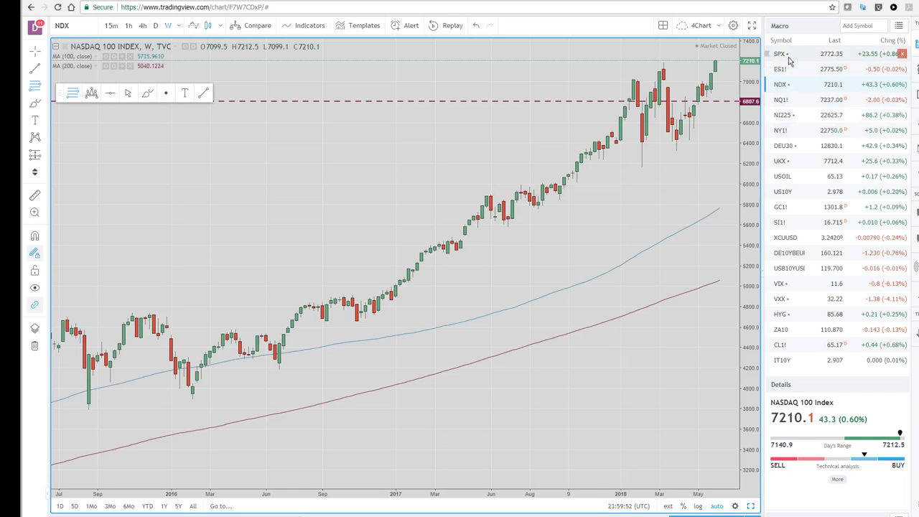
Switch back to the Currencies watchlist and load USDMXN
{"action": "left_click", "coordinate": [897, 29]}
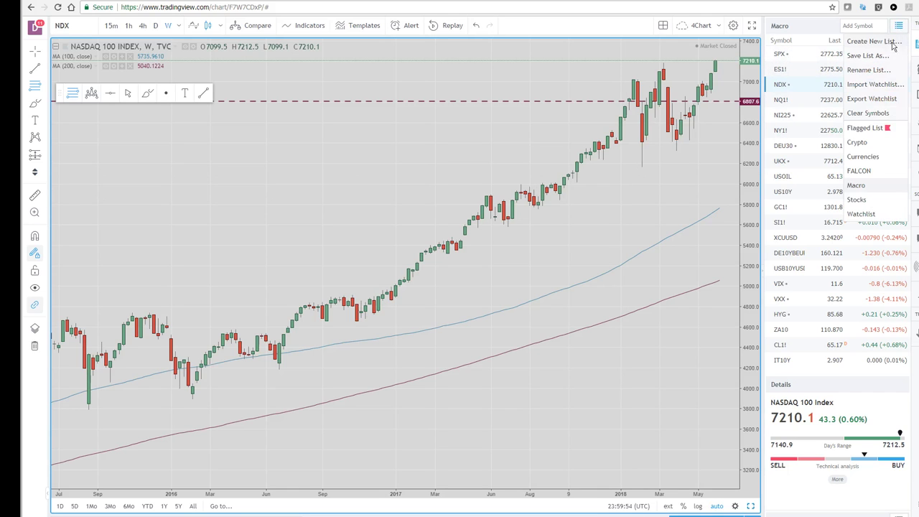
{"action": "left_click", "coordinate": [869, 159]}
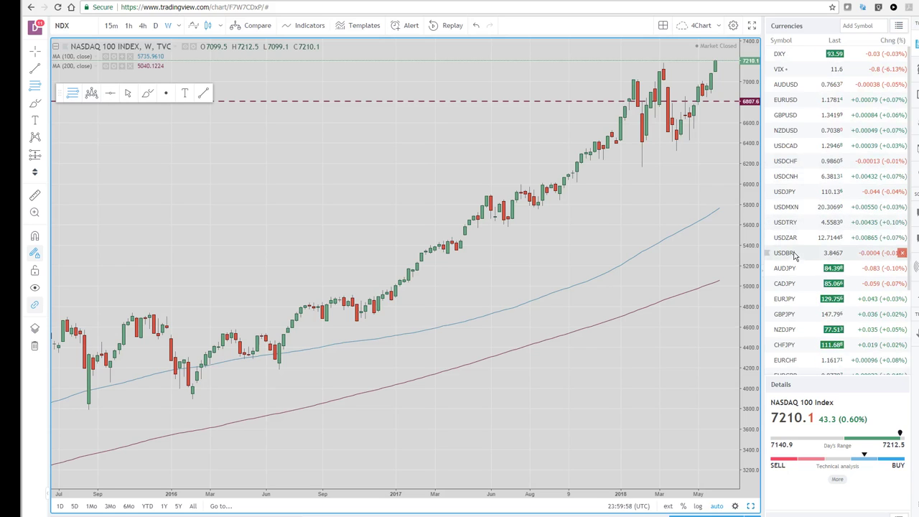
{"action": "left_click", "coordinate": [788, 207]}
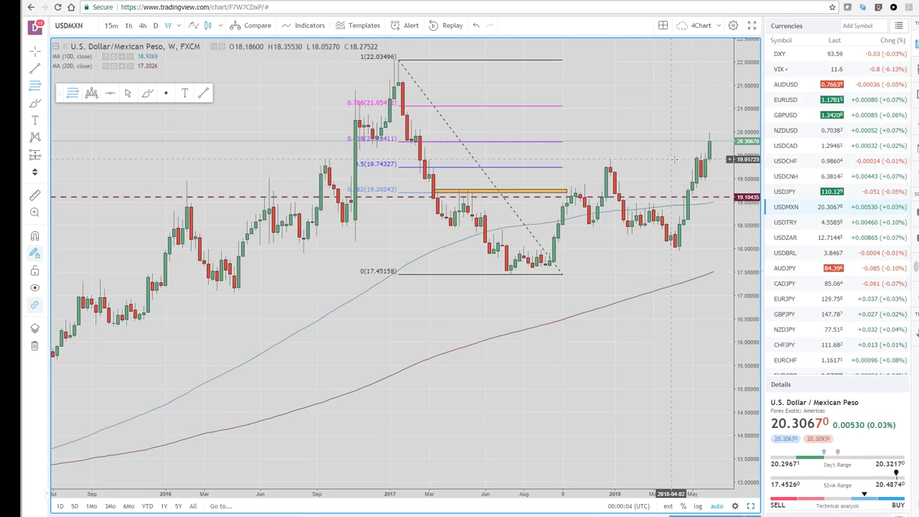
Remove the weekly USDMXN Fibonacci retracement and return to the four-chart grid
{"action": "right_click", "coordinate": [549, 106]}
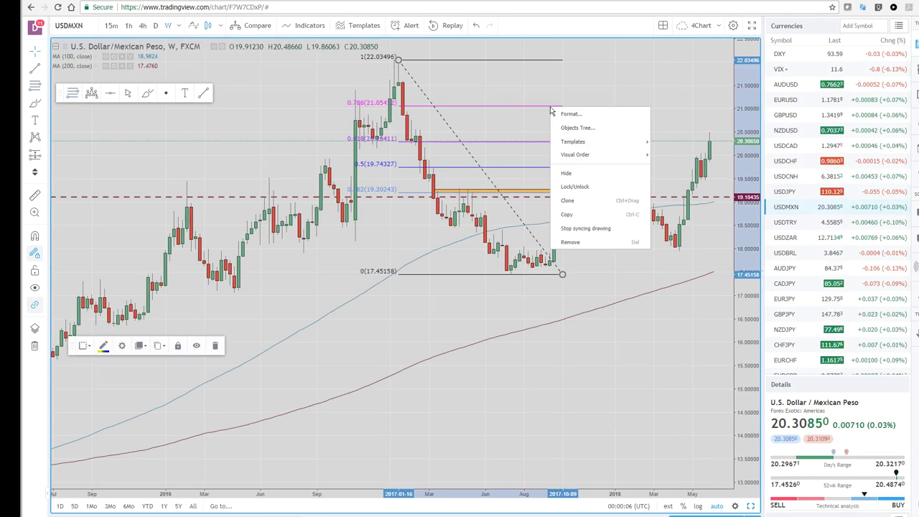
{"action": "left_click", "coordinate": [215, 345]}
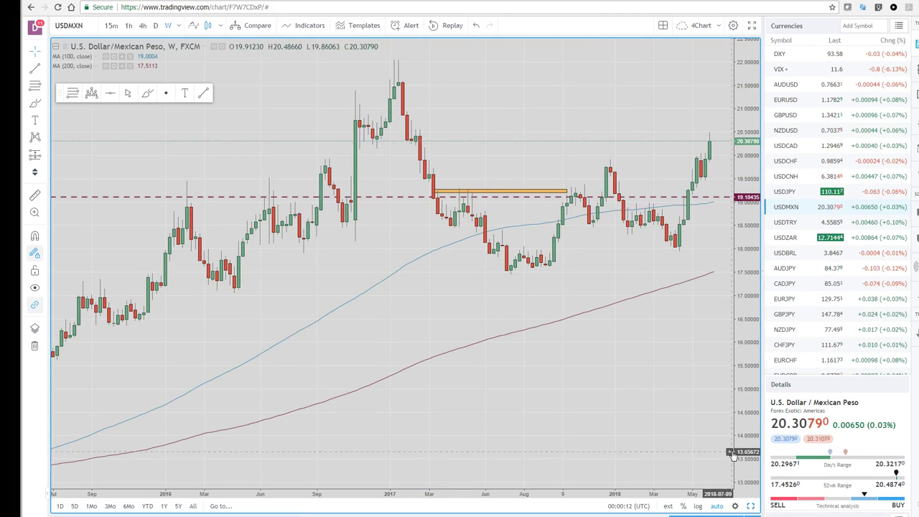
{"action": "left_click", "coordinate": [751, 505]}
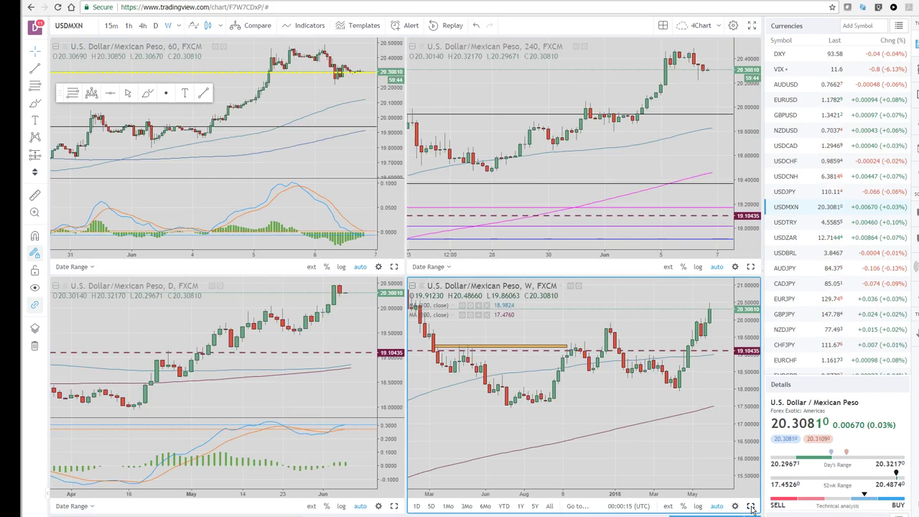
Review the daily USDMXN chart full size, then show the weekly USDMXN chart alone
{"action": "left_click", "coordinate": [393, 505]}
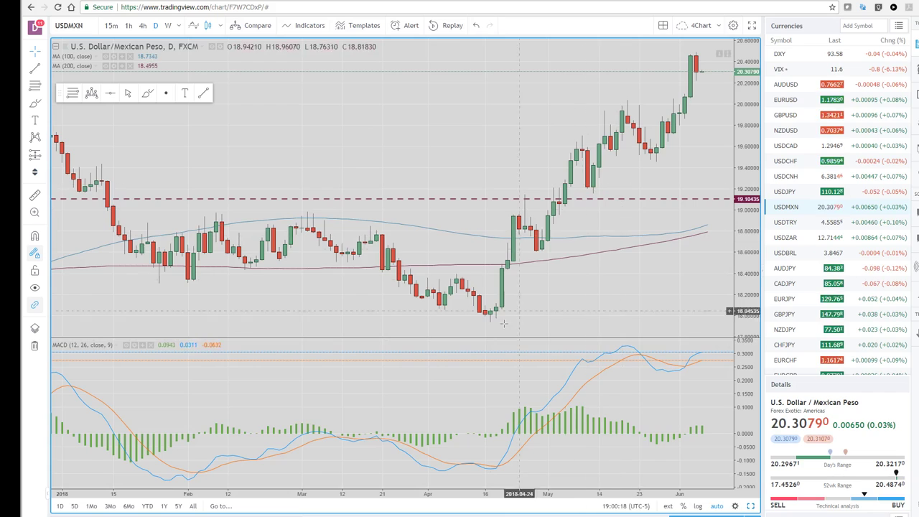
{"action": "scroll", "coordinate": [488, 331], "scroll_direction": "down", "scroll_amount": 3}
{"action": "scroll", "coordinate": [489, 336], "scroll_direction": "up", "scroll_amount": 4}
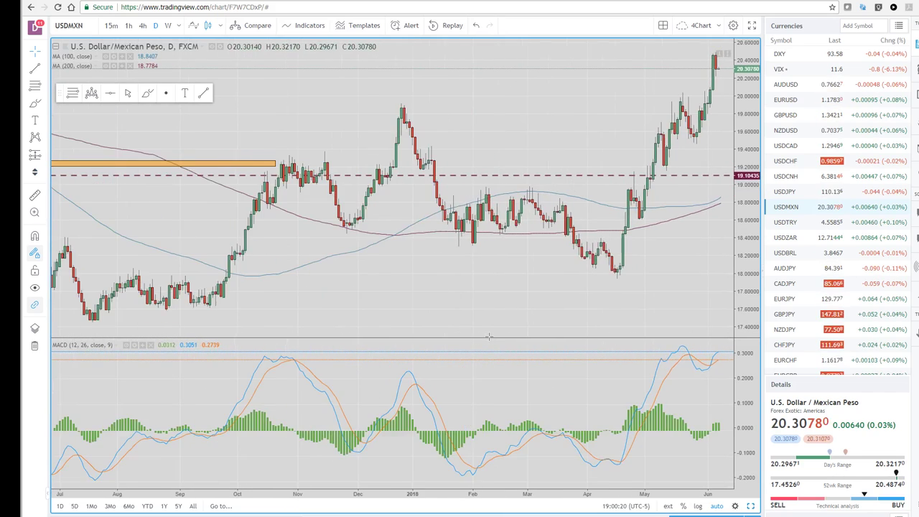
{"action": "scroll", "coordinate": [489, 335], "scroll_direction": "up", "scroll_amount": 1}
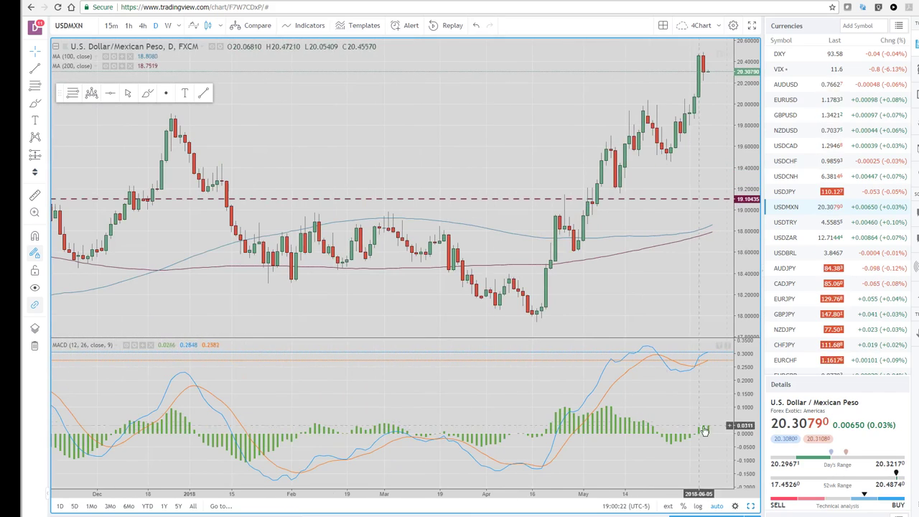
{"action": "left_click", "coordinate": [751, 506]}
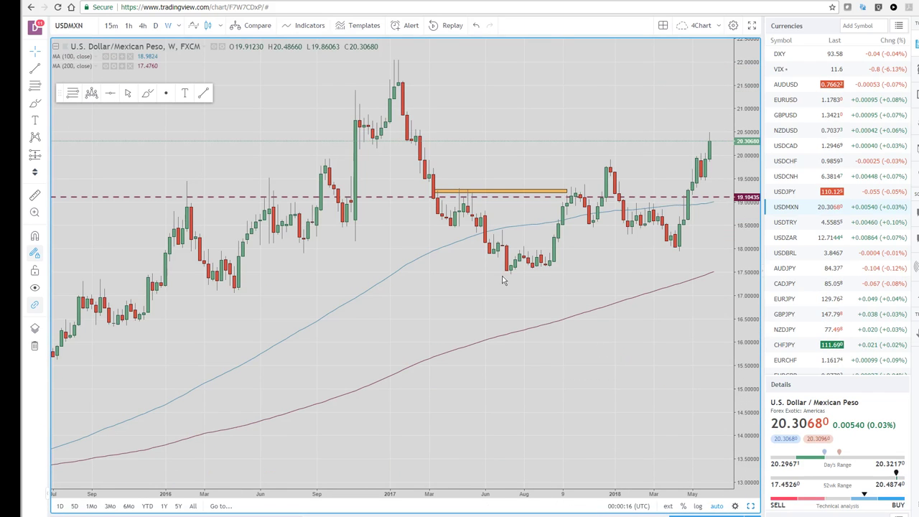
{"action": "scroll", "coordinate": [508, 90], "scroll_direction": "down", "scroll_amount": 2}
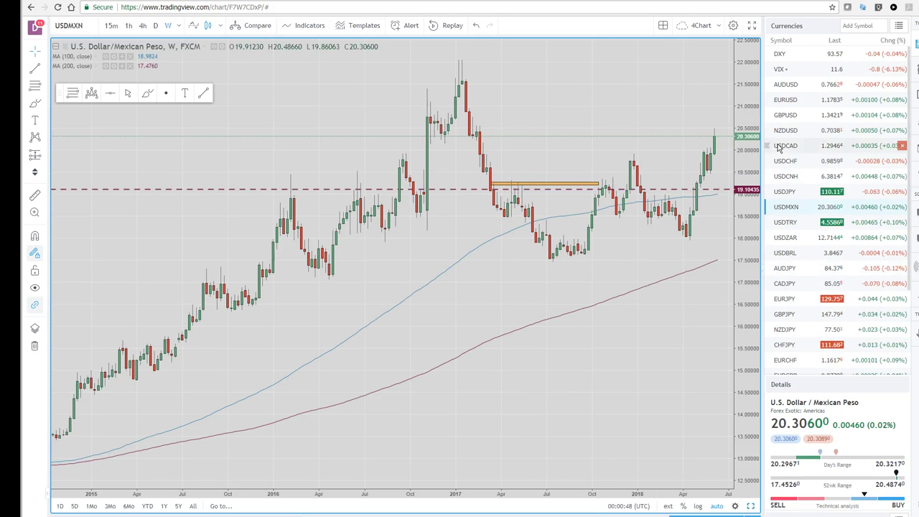
Load USDCAD in the four-chart grid and enlarge its 60-minute chart
{"action": "left_click", "coordinate": [750, 506]}
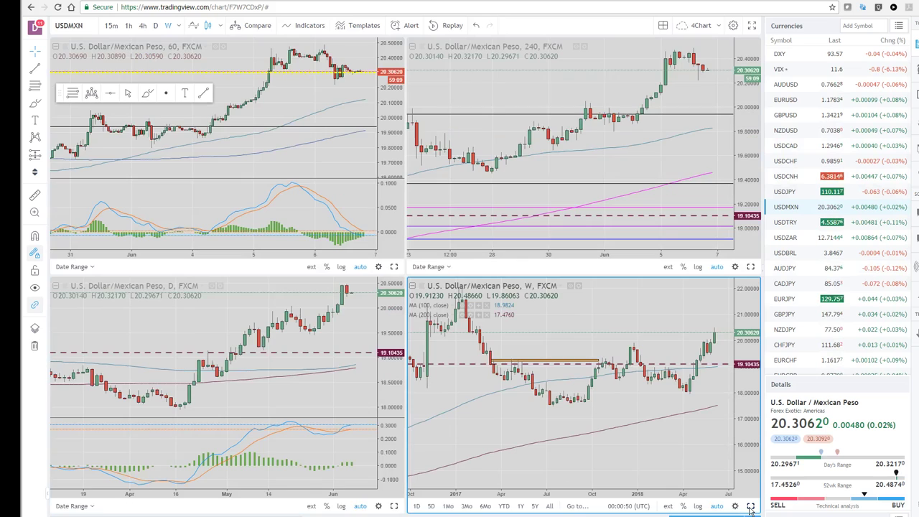
{"action": "left_click", "coordinate": [786, 145]}
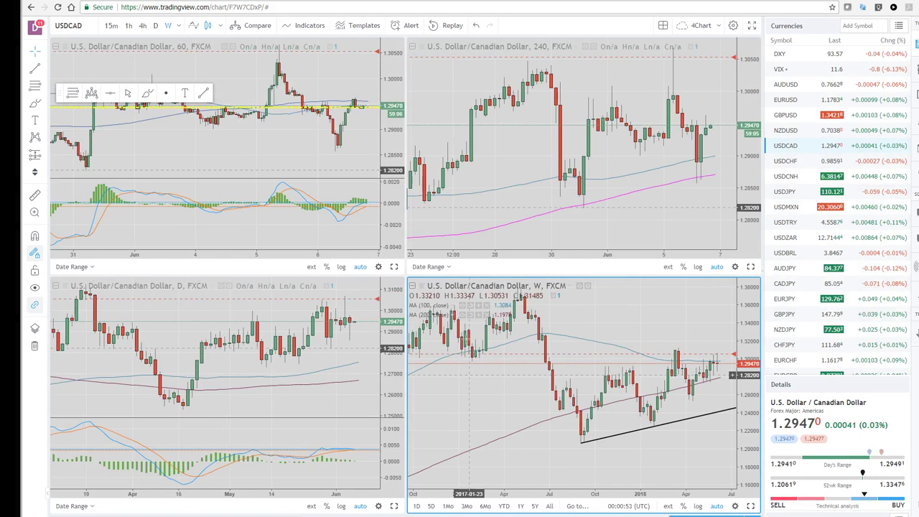
{"action": "left_click", "coordinate": [393, 266]}
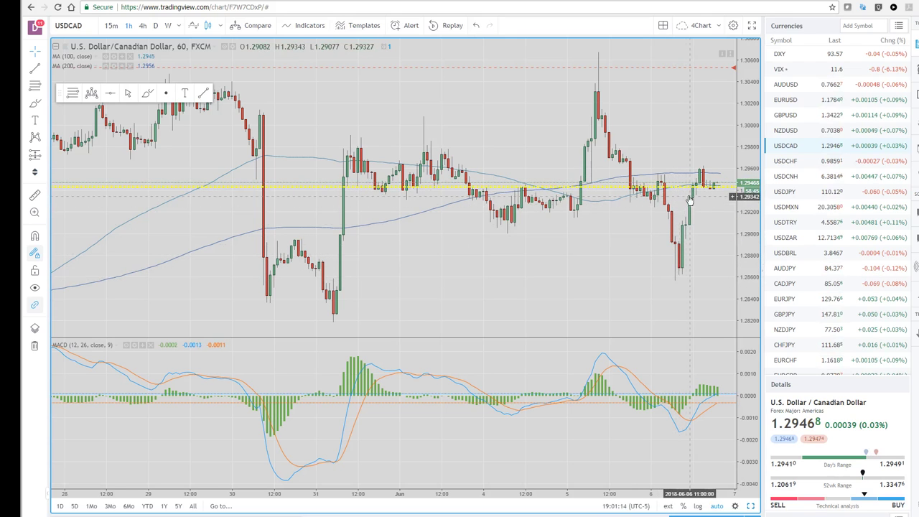
{"action": "scroll", "coordinate": [632, 216], "scroll_direction": "up", "scroll_amount": 1}
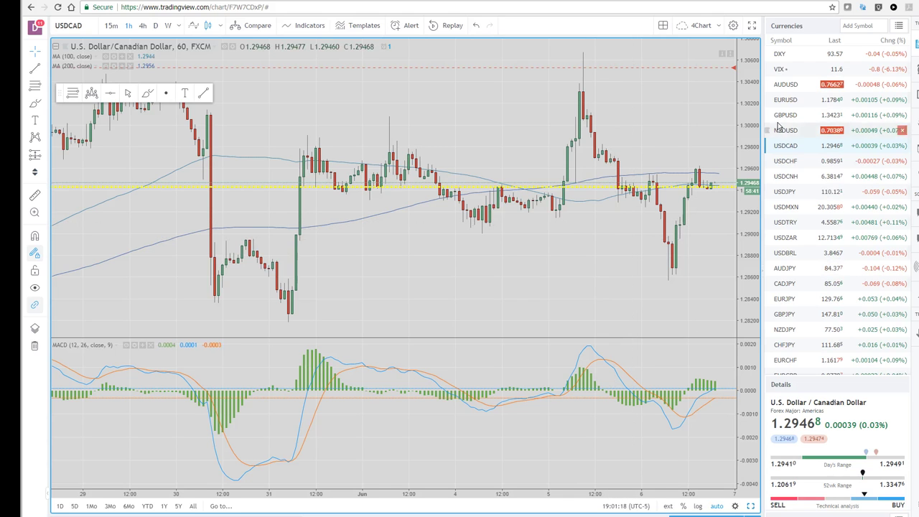
Load EURUSD and enlarge its daily chart with Fibonacci levels 1.25588 to 1.15113
{"action": "left_click", "coordinate": [794, 106]}
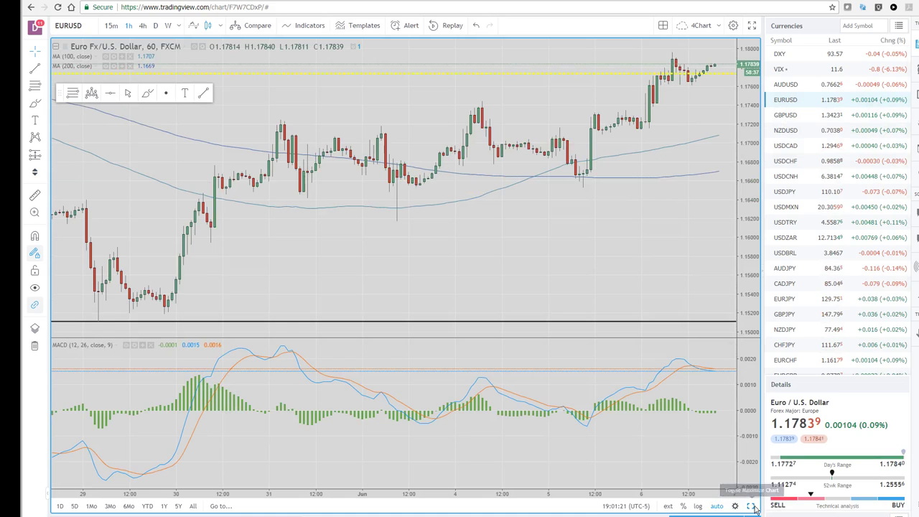
{"action": "left_click", "coordinate": [751, 506]}
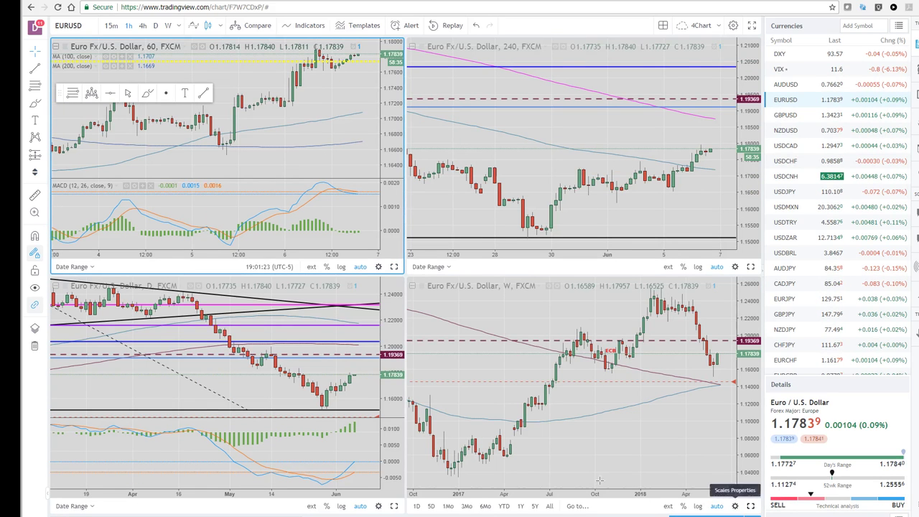
{"action": "left_click", "coordinate": [396, 508]}
{"action": "left_click", "coordinate": [397, 508]}
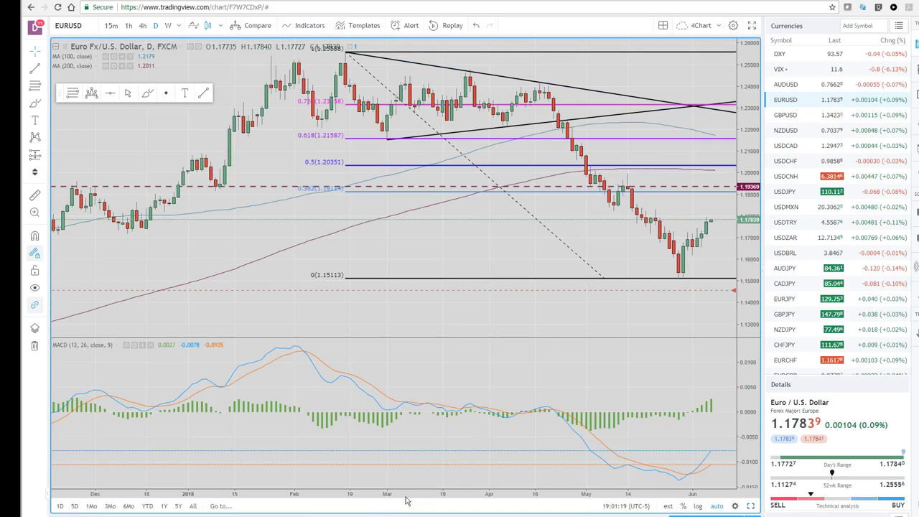
{"action": "scroll", "coordinate": [441, 359], "scroll_direction": "up", "scroll_amount": 3}
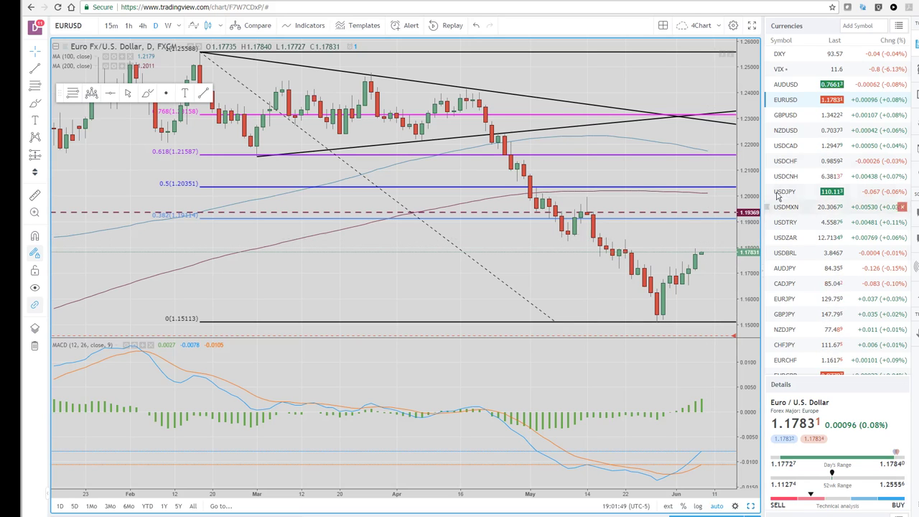
Load AUDUSD from the Currencies watchlist on the daily chart
{"action": "left_click", "coordinate": [786, 85]}
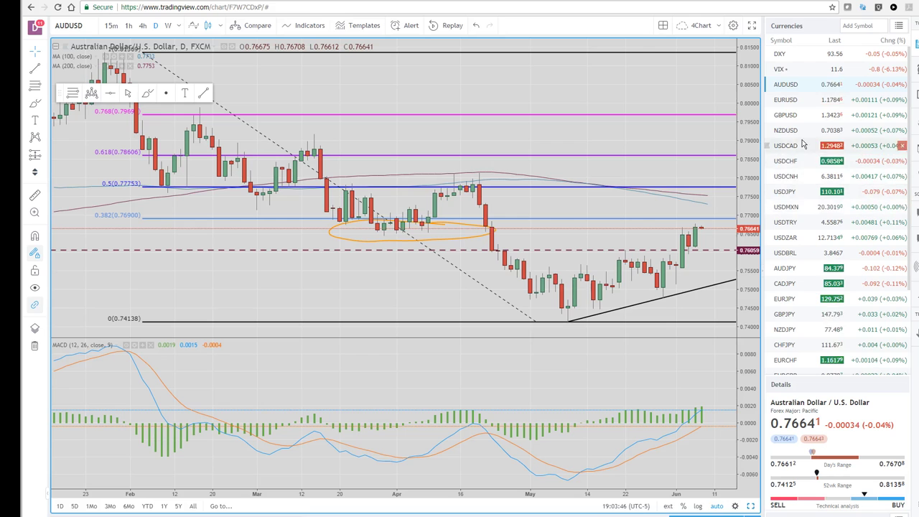
Switch the chart to EURUSD briefly, then to the USDJPY daily chart
{"action": "left_click", "coordinate": [785, 104]}
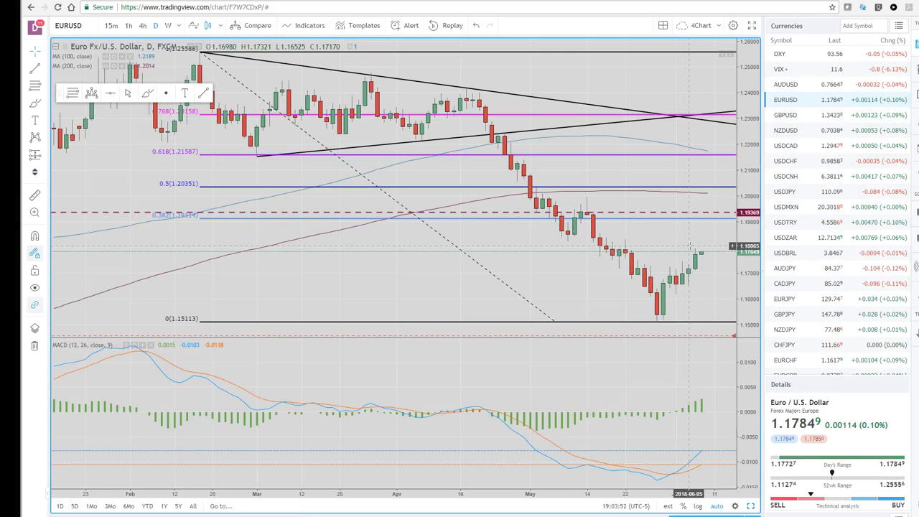
{"action": "left_click", "coordinate": [785, 192]}
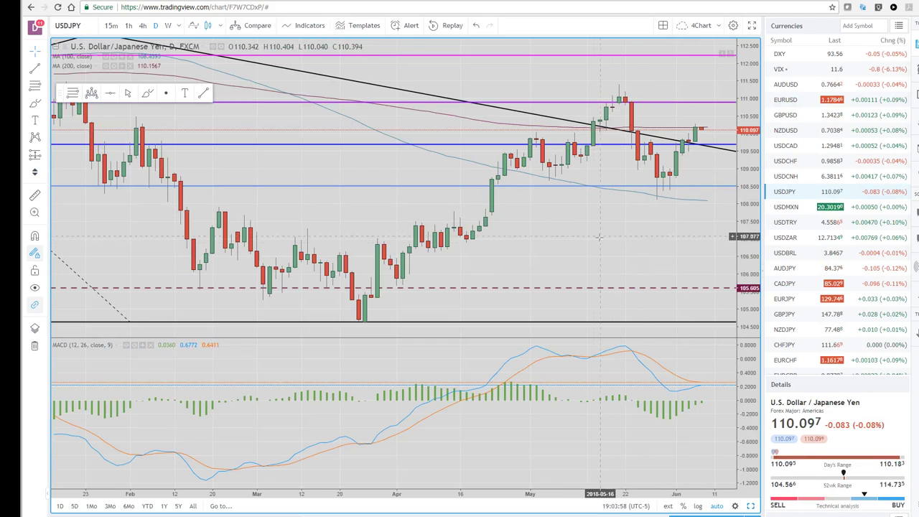
{"action": "scroll", "coordinate": [599, 237], "scroll_direction": "up", "scroll_amount": 1}
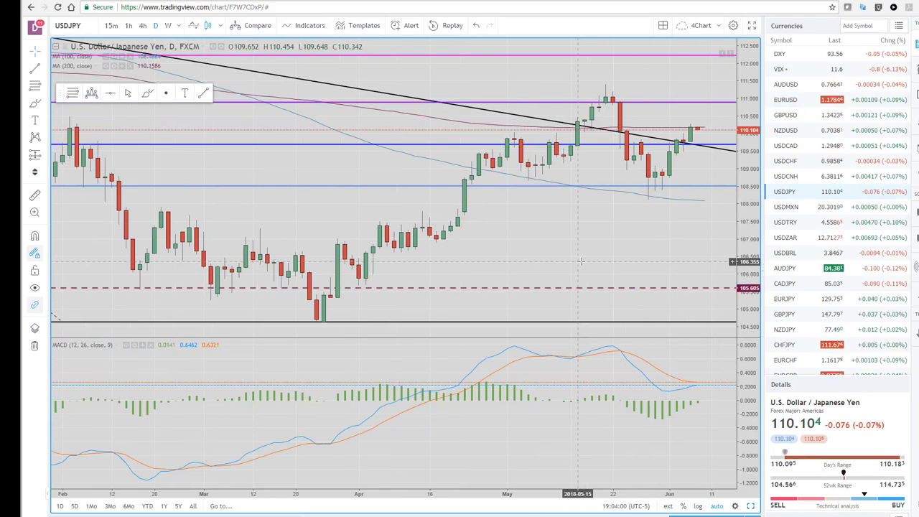